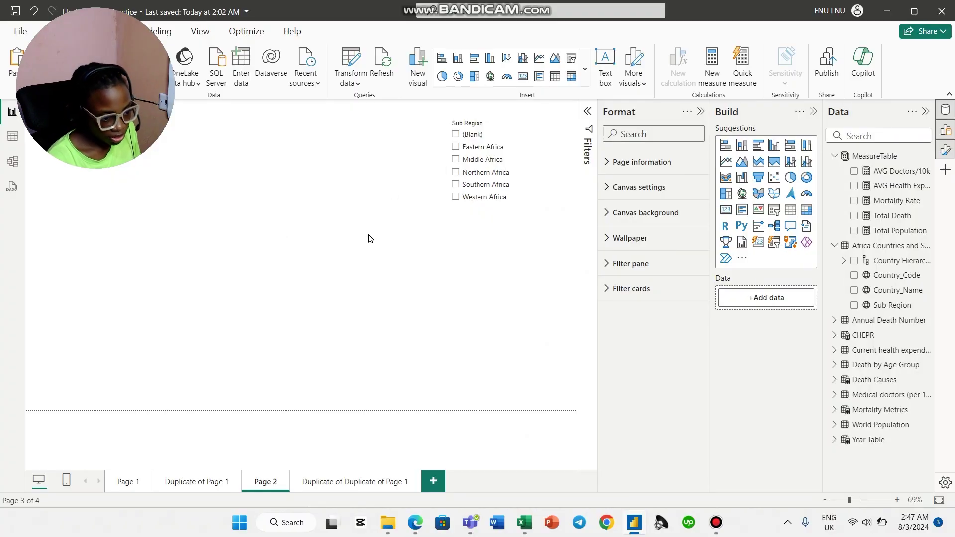
# Step: Add a shape map visual, move it toward the page centre and enlarge it
pyautogui.click(775, 195)
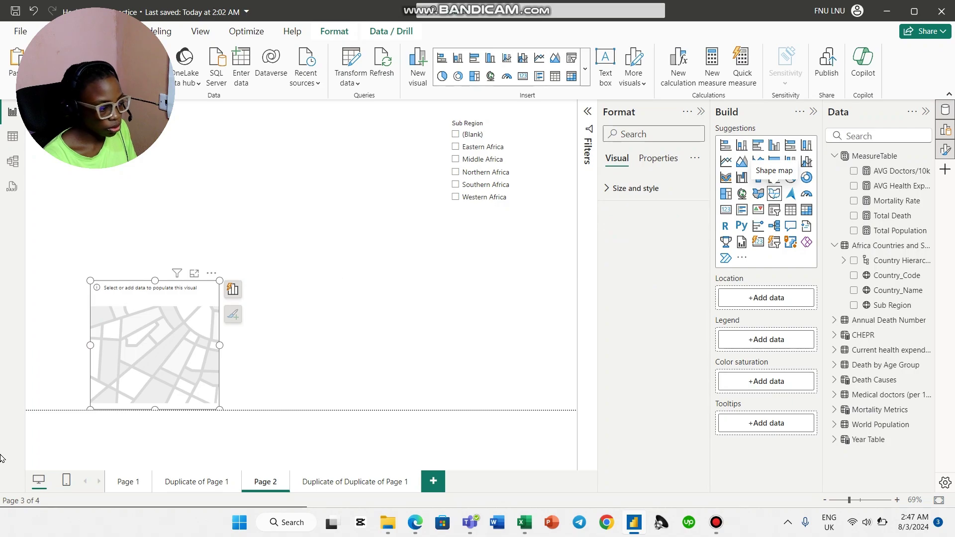
pyautogui.moveTo(209, 286); pyautogui.dragTo(286, 177)
pyautogui.moveTo(297, 299); pyautogui.dragTo(413, 398)
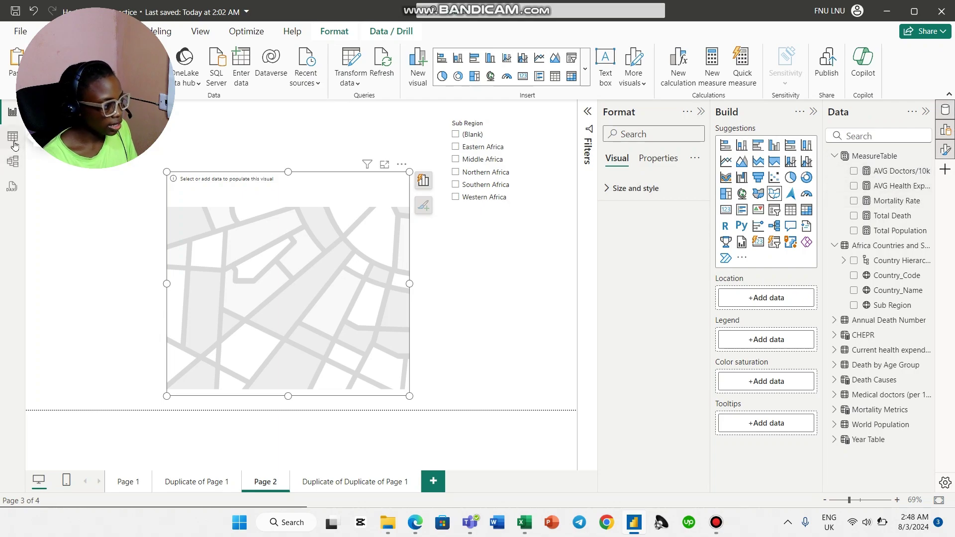
# Step: In Model view, confirm Country_Code's data category stays Country/Region, then return to the report
pyautogui.click(16, 164)
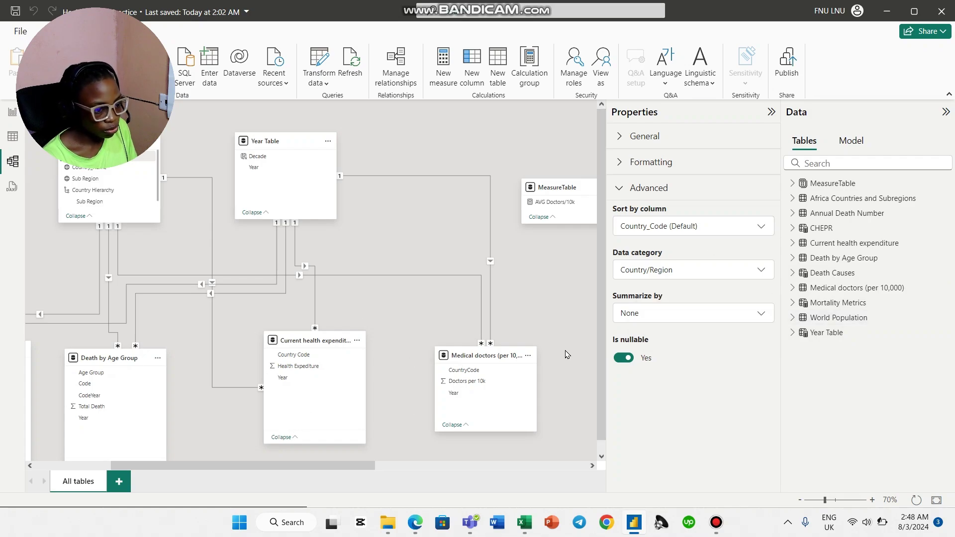
pyautogui.click(842, 198)
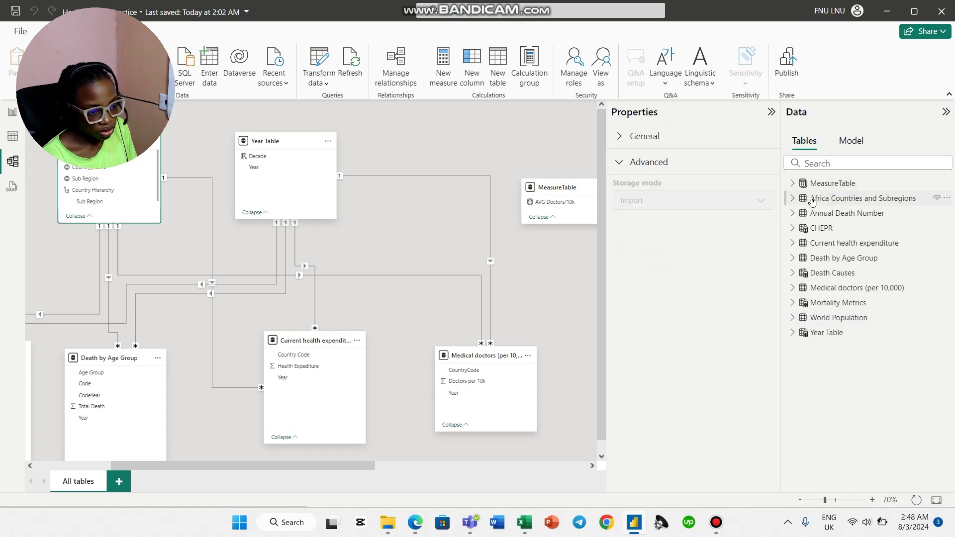
pyautogui.click(794, 198)
pyautogui.click(829, 228)
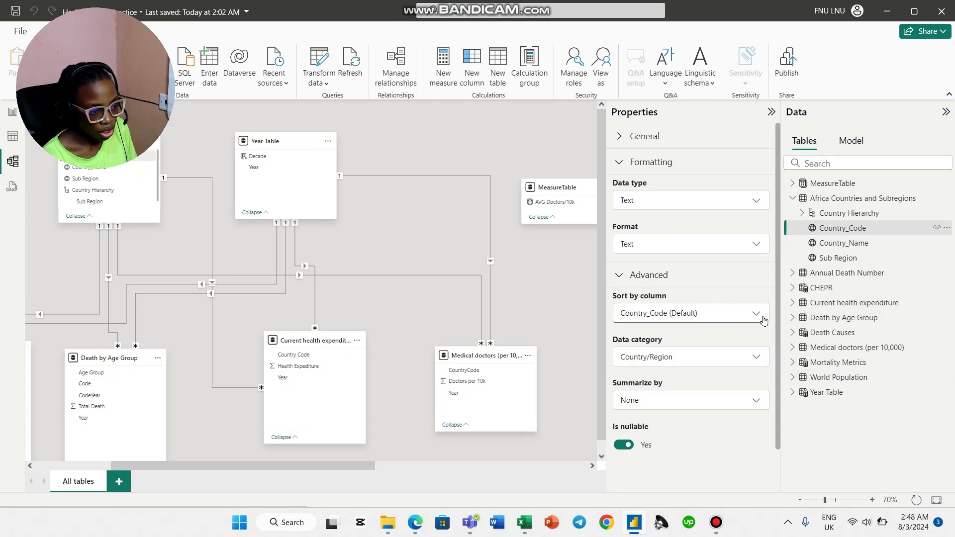
pyautogui.click(687, 168)
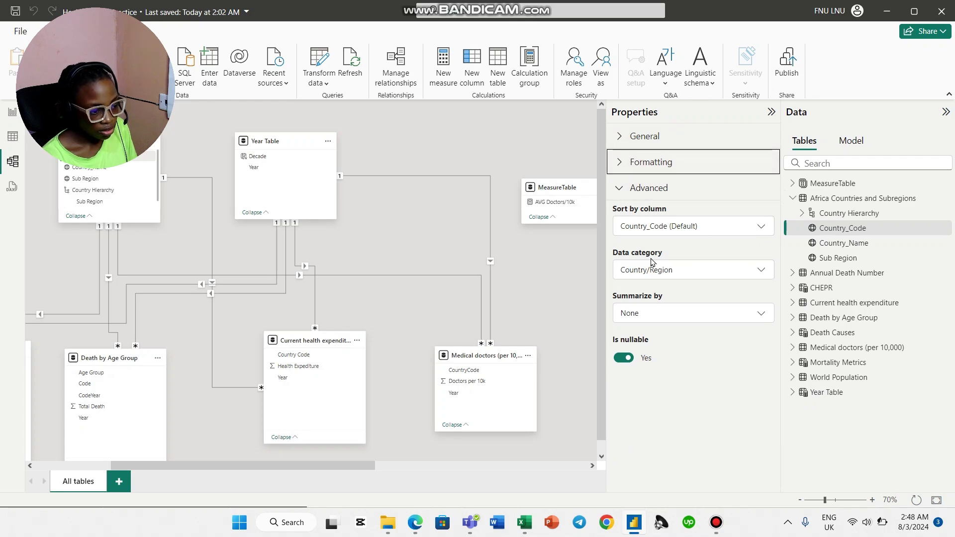
pyautogui.click(699, 266)
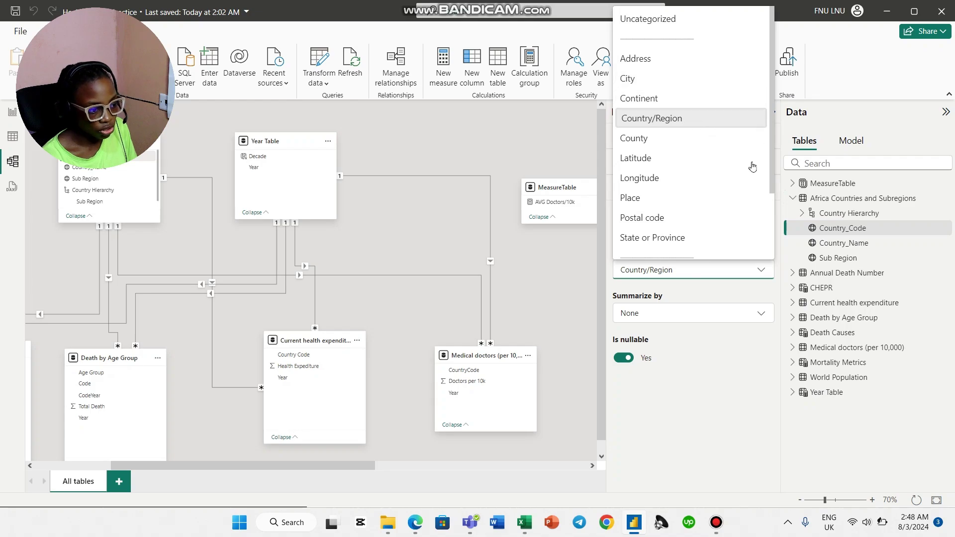
pyautogui.scroll(-3, 747, 221)
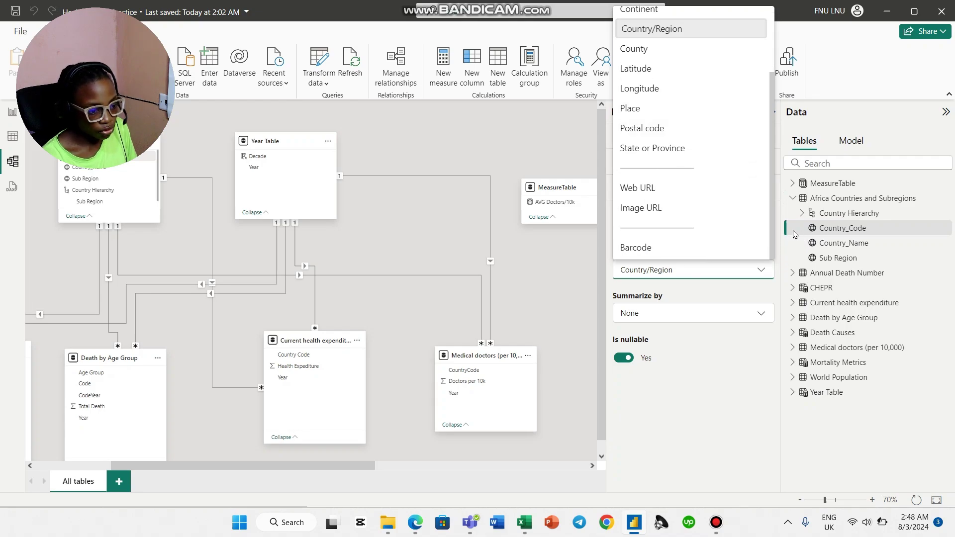
pyautogui.click(783, 214)
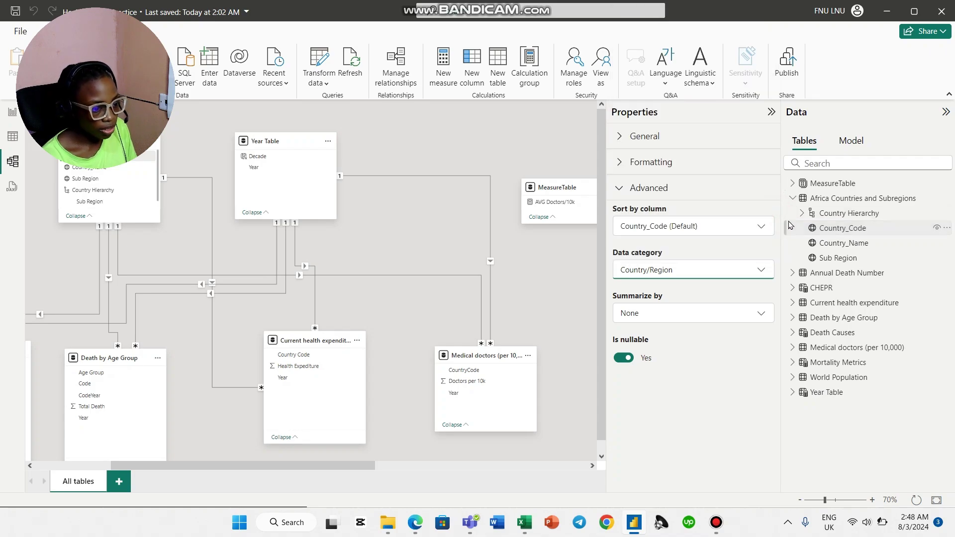
pyautogui.click(12, 113)
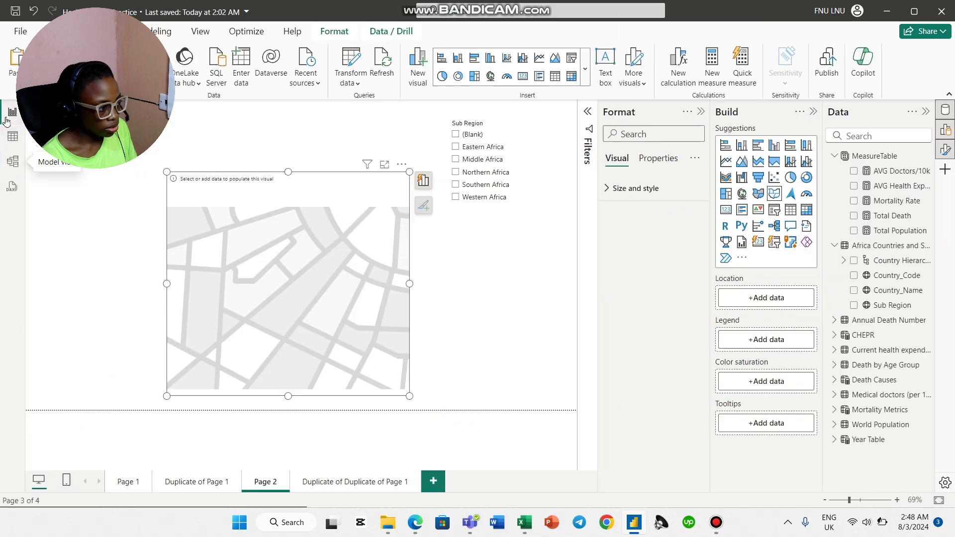
# Step: Set Country_Code from Africa Countries and Subregions as the map's Location
pyautogui.click(787, 302)
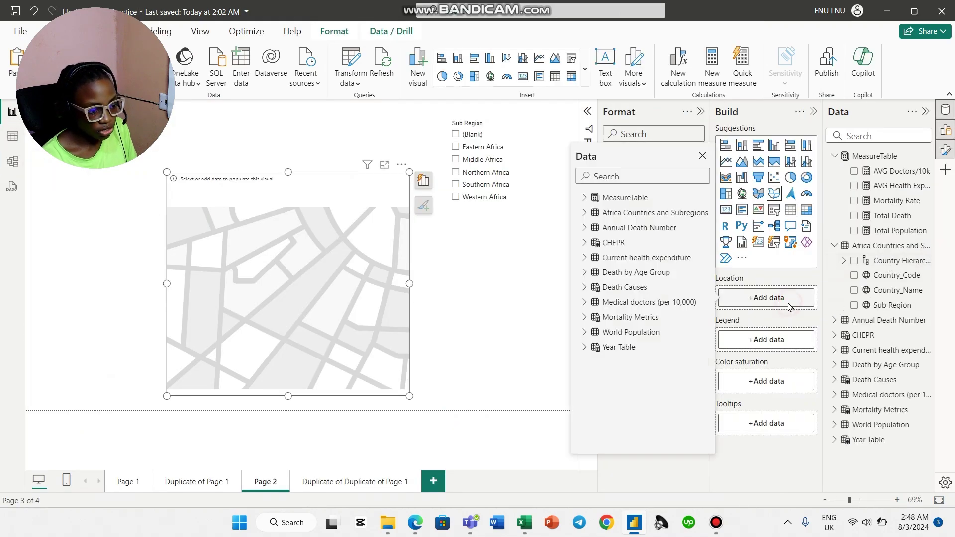
pyautogui.click(586, 212)
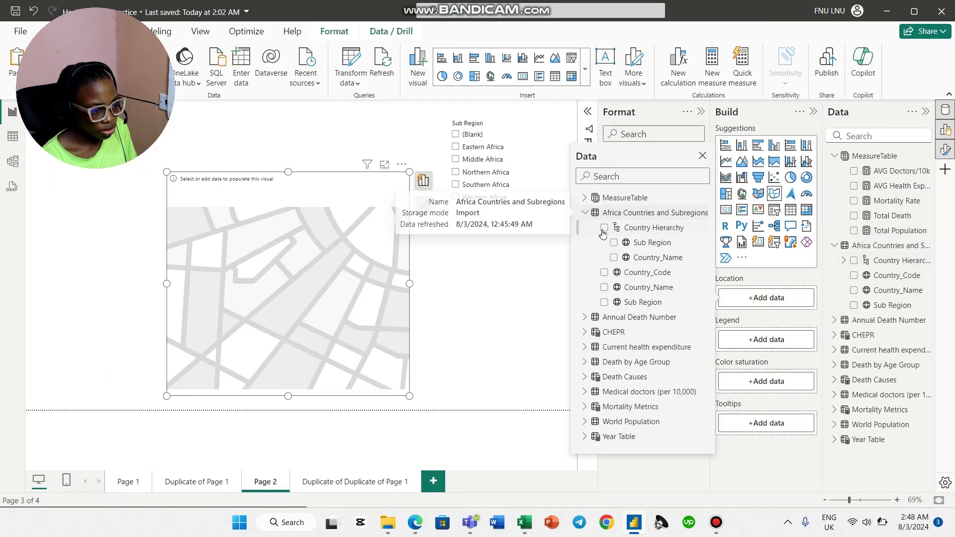
pyautogui.click(604, 272)
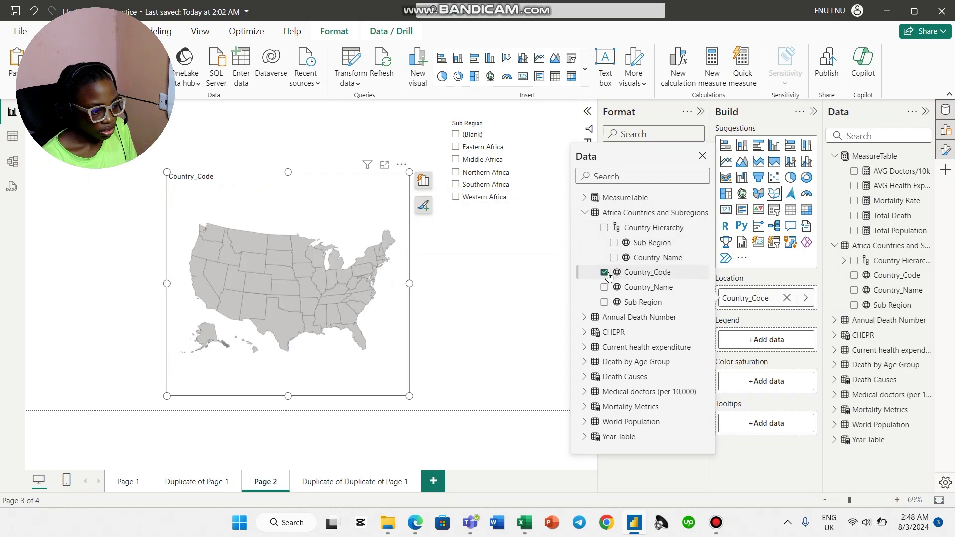
pyautogui.click(754, 399)
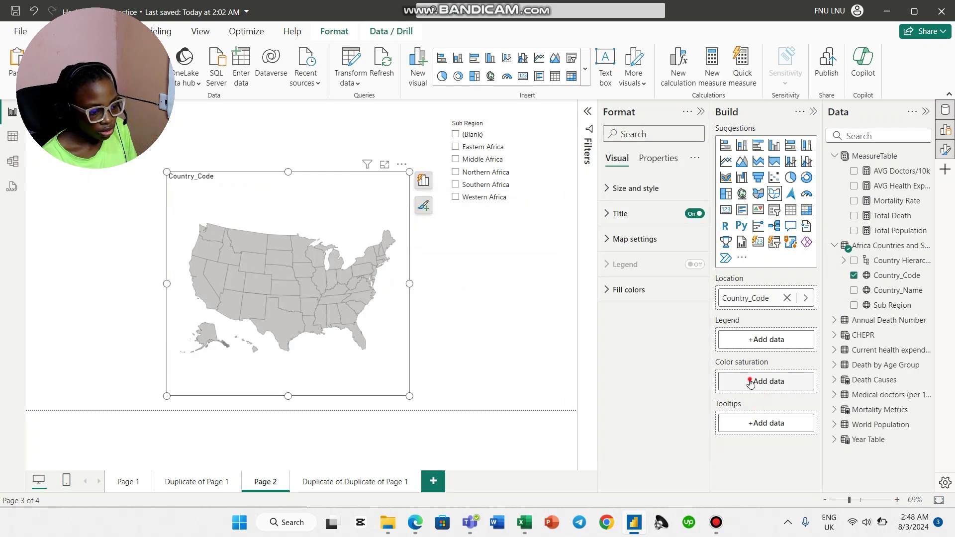
# Step: Shade the map by MeasureTable's Total Death as Color saturation
pyautogui.click(753, 382)
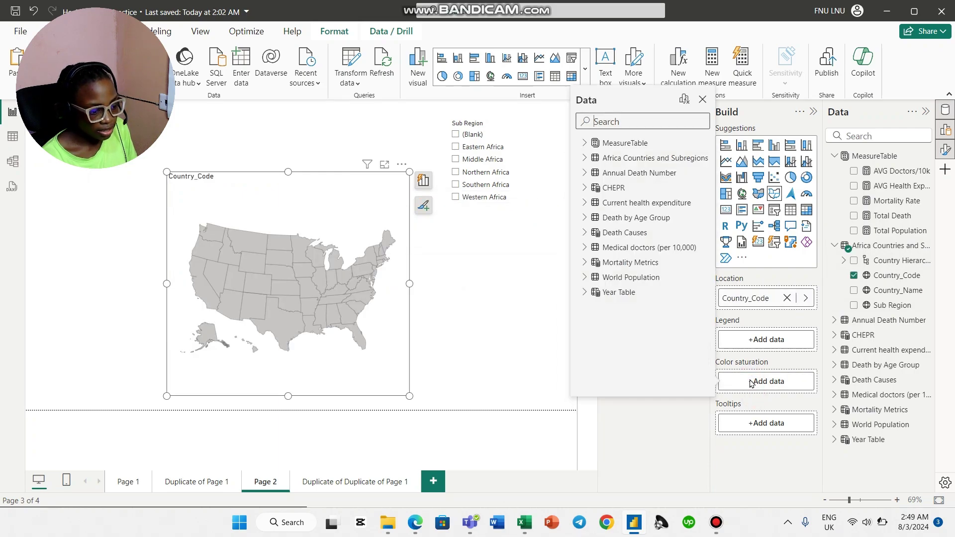
pyautogui.click(585, 142)
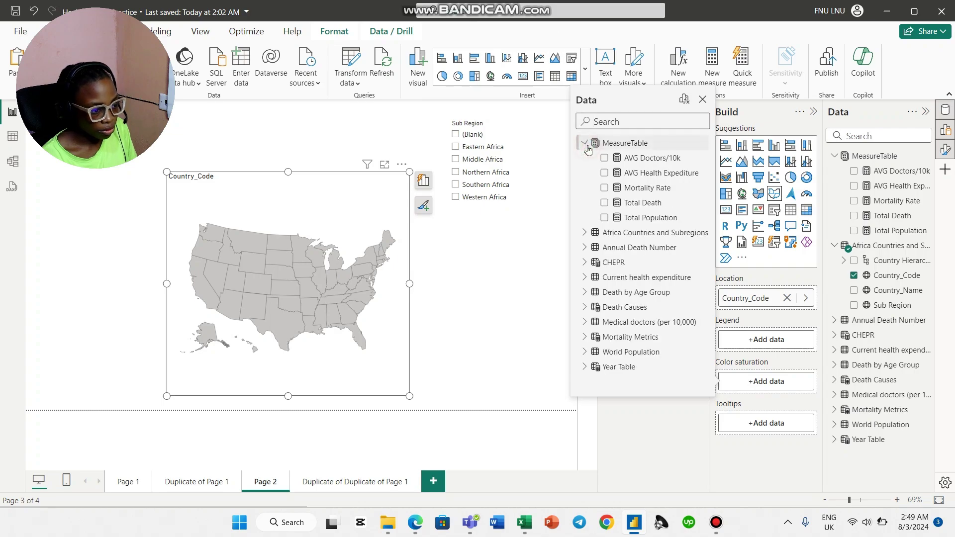
pyautogui.click(605, 204)
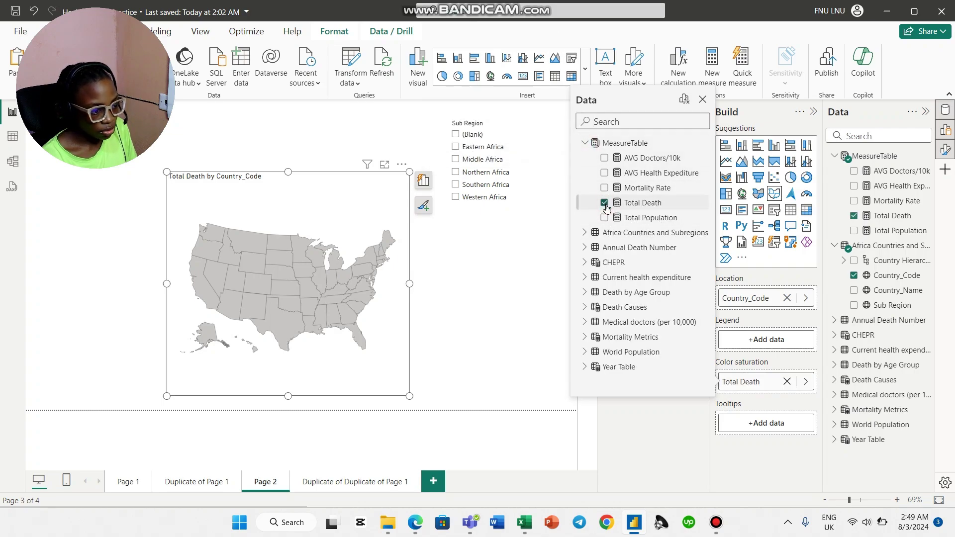
pyautogui.click(508, 263)
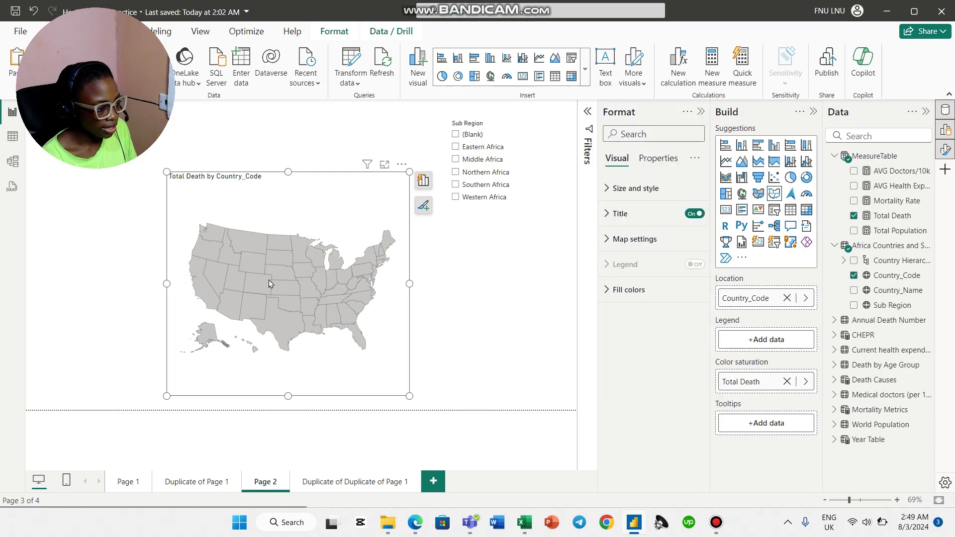
pyautogui.moveTo(269, 283)
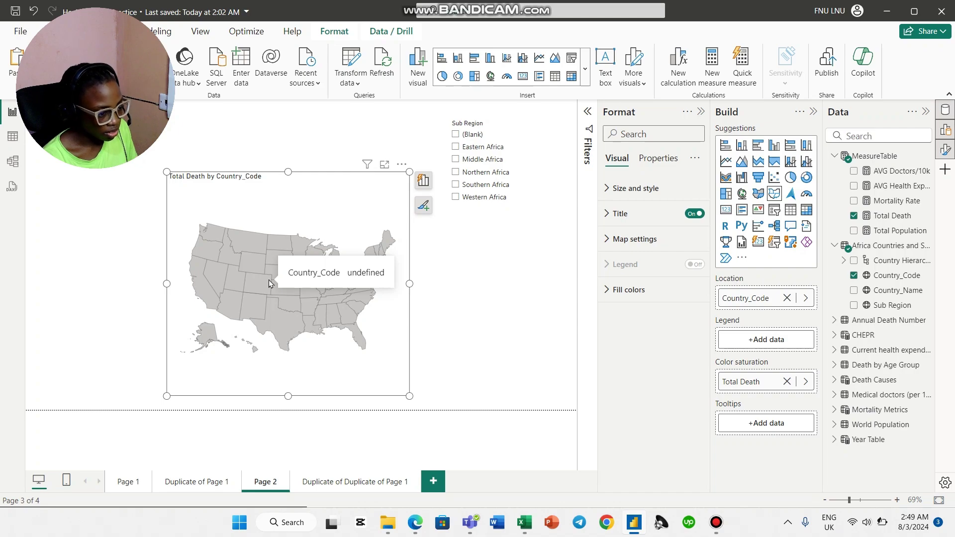
# Step: Expand Map settings and change the shape map's map type to Custom map
pyautogui.click(631, 237)
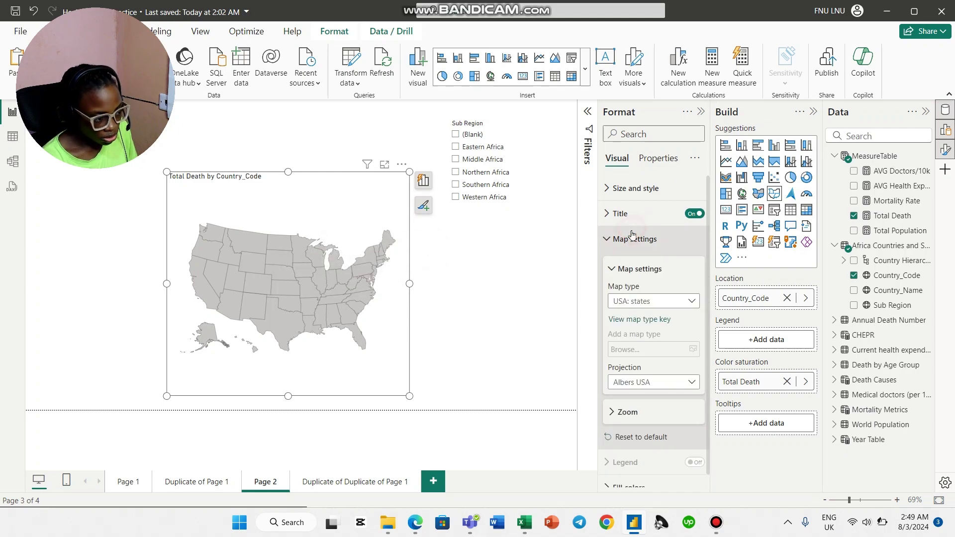
pyautogui.click(692, 303)
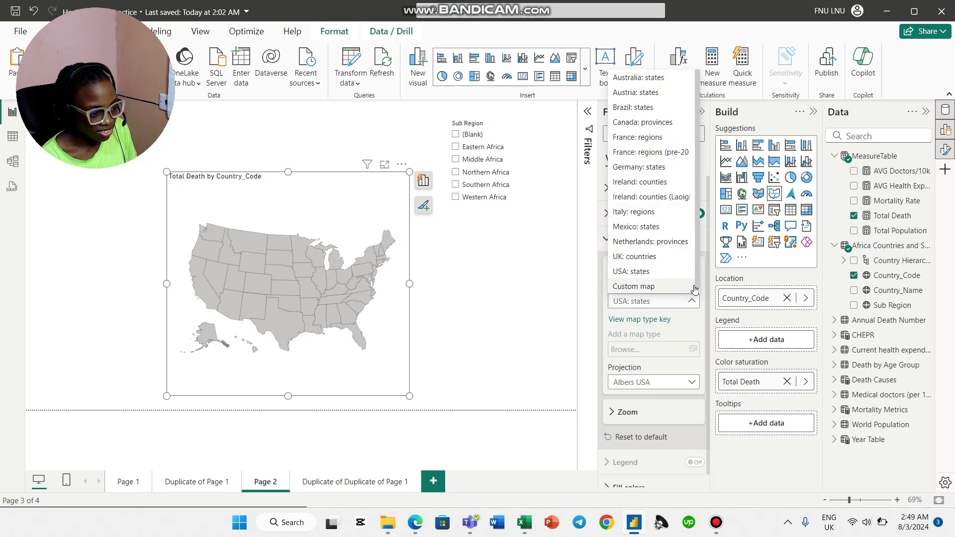
pyautogui.press('Escape')
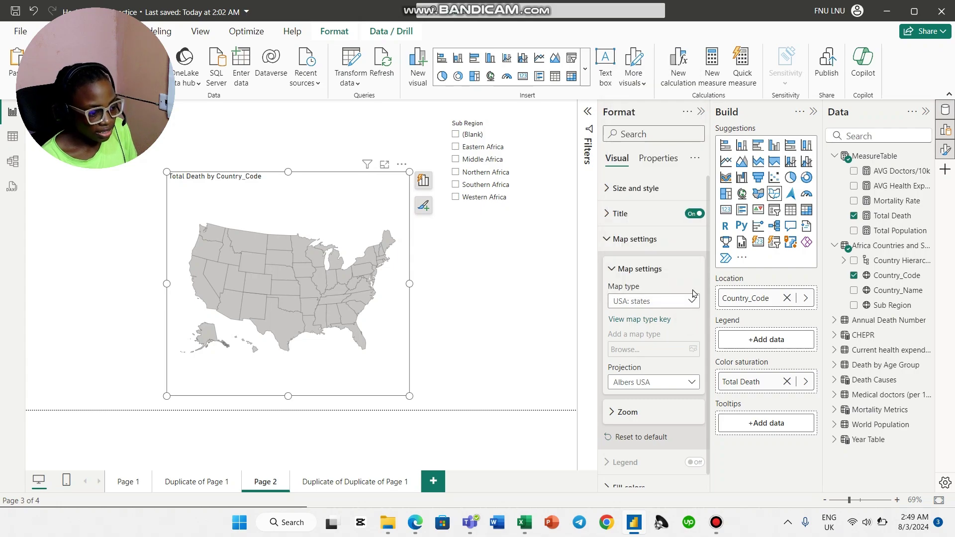
pyautogui.click(689, 300)
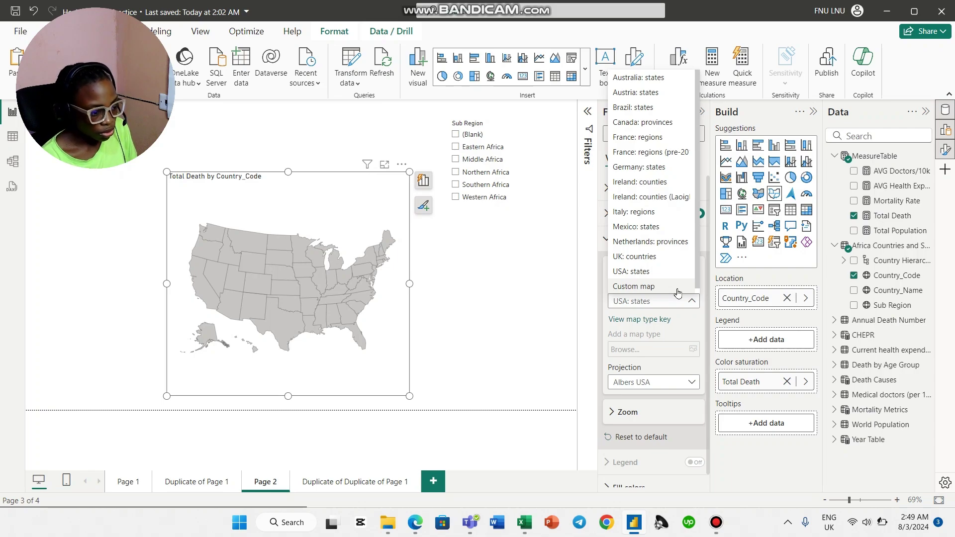
pyautogui.click(641, 288)
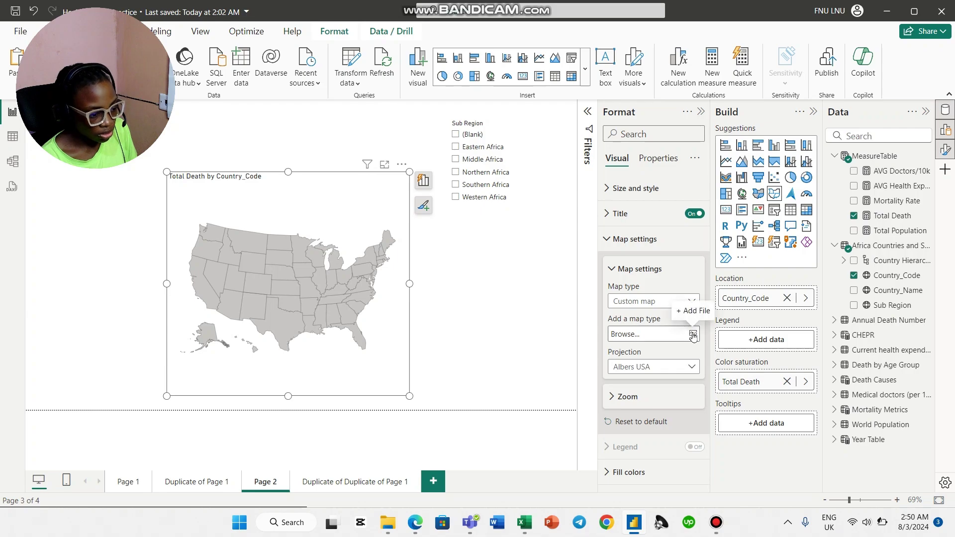
# Step: Browse to the topojson-master continents folder and pick africa.json as the custom map file
pyautogui.click(693, 334)
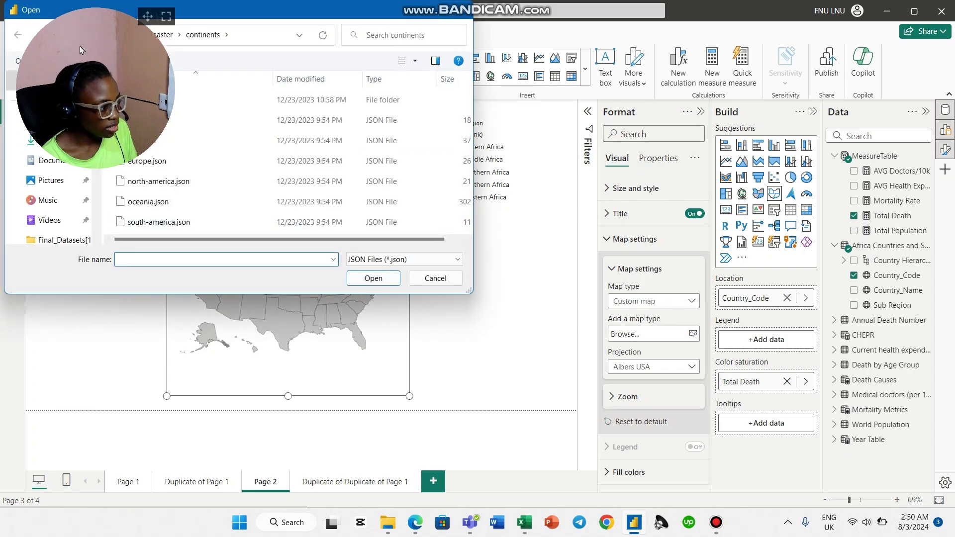
pyautogui.moveTo(148, 16); pyautogui.dragTo(141, 307)
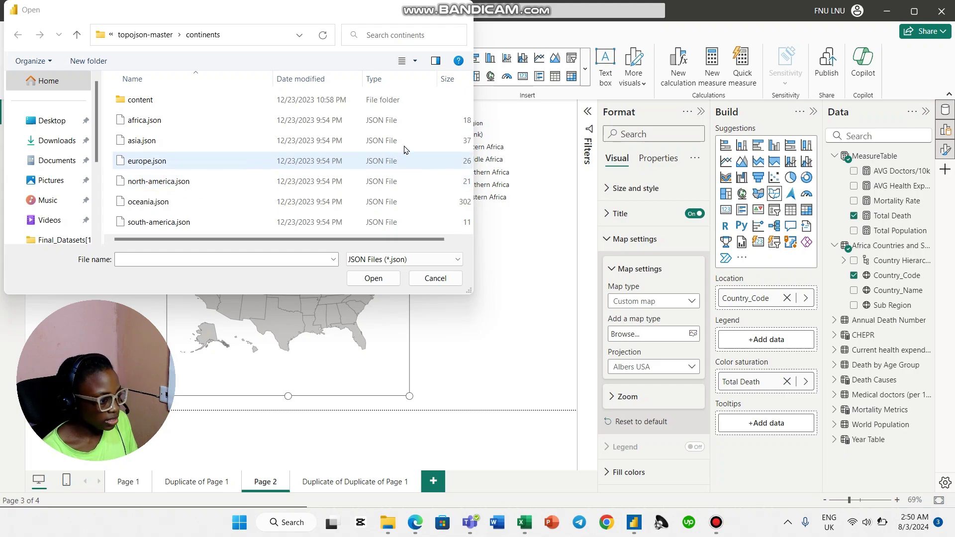
pyautogui.click(394, 122)
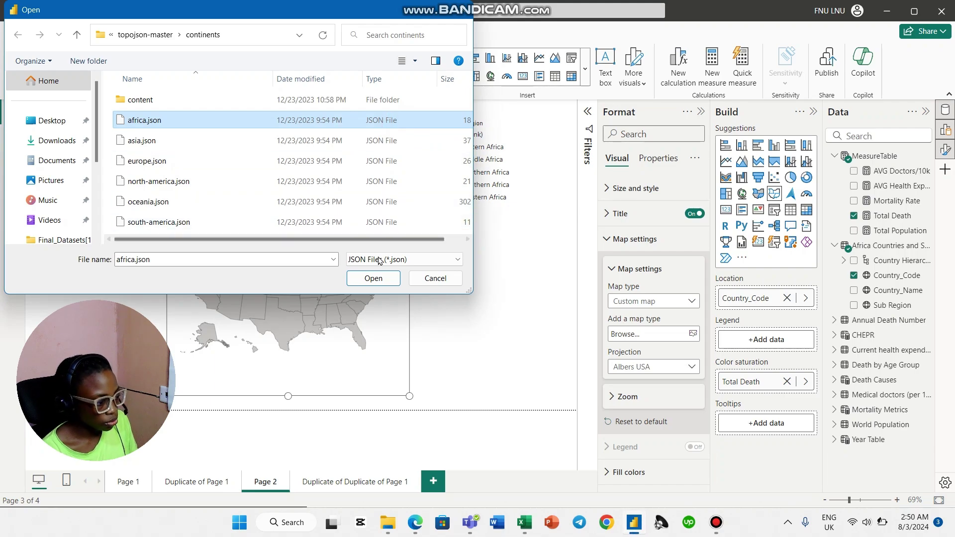
# Step: Load africa.json to draw Africa's country outlines and view its map keys of geounits
pyautogui.click(372, 278)
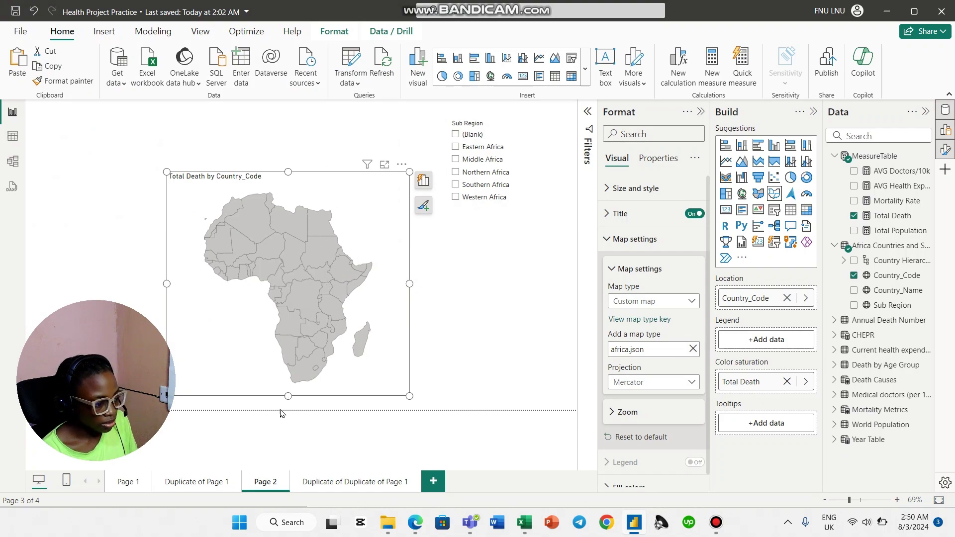
pyautogui.moveTo(318, 352)
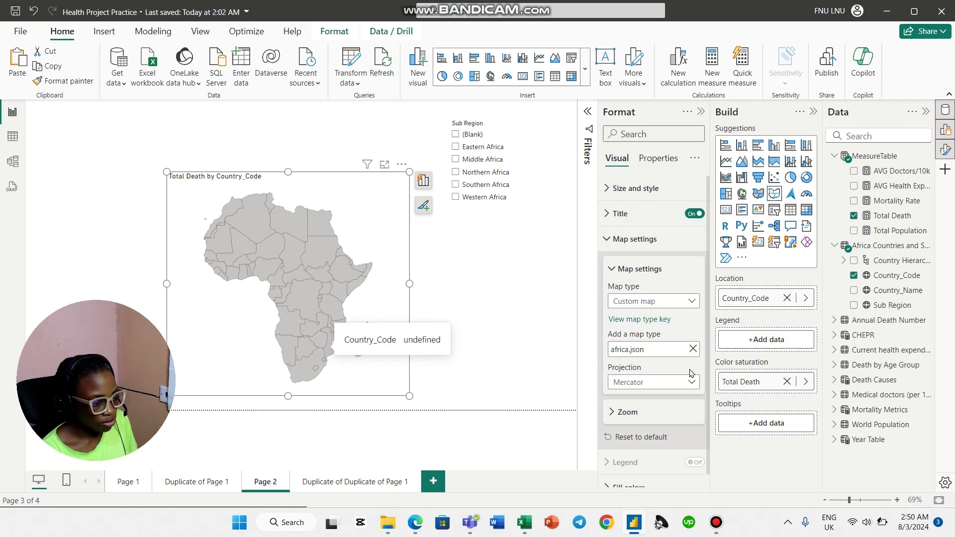
pyautogui.click(637, 320)
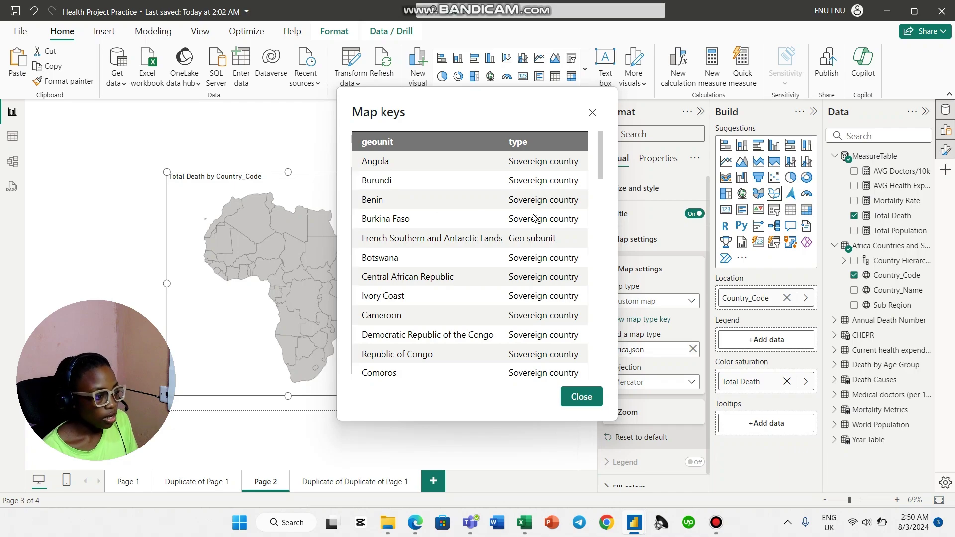
pyautogui.click(592, 113)
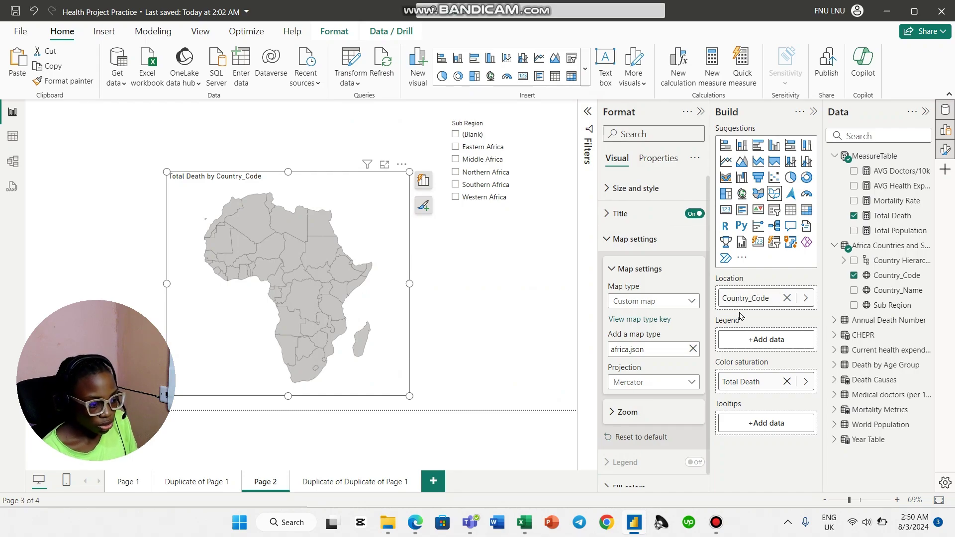
pyautogui.click(652, 319)
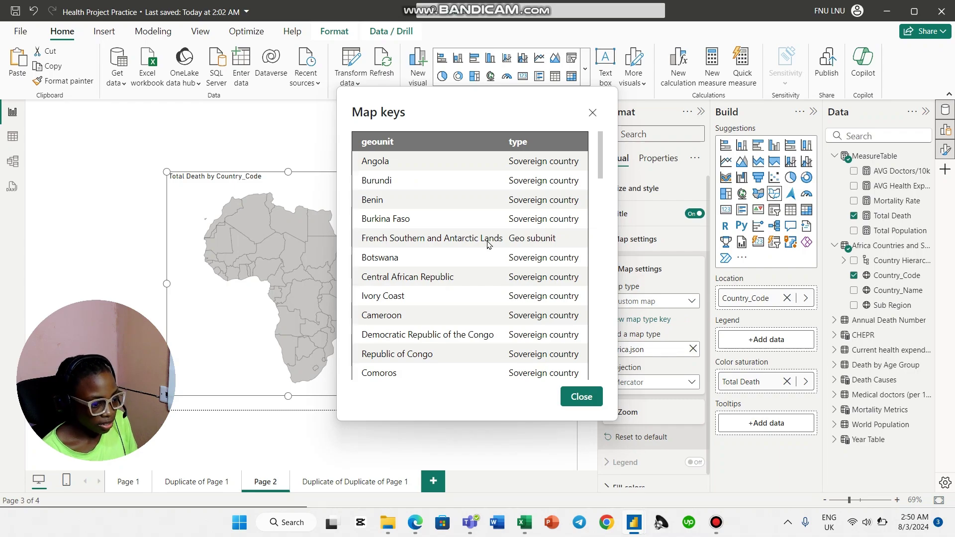
# Step: Replace Country_Code with Country_Name as the map's Location
pyautogui.click(591, 113)
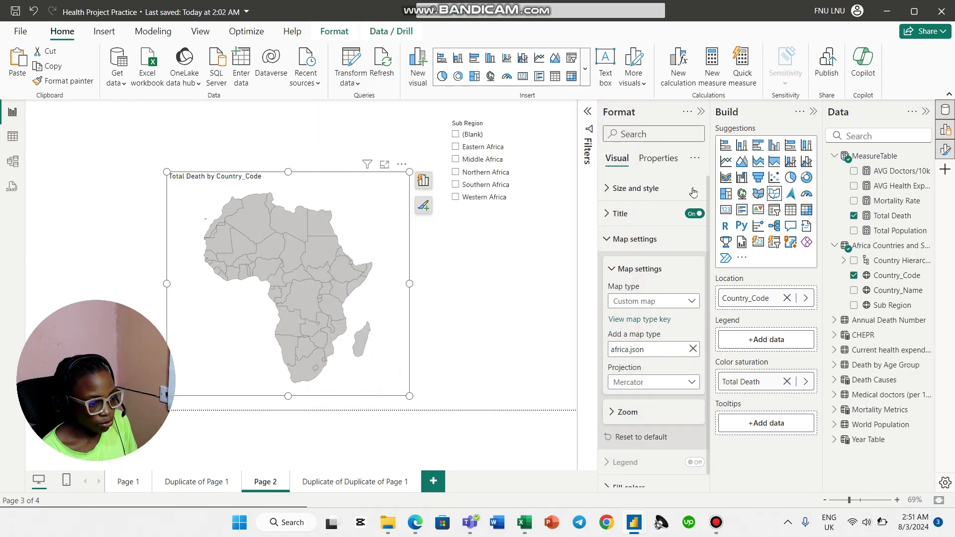
pyautogui.click(788, 298)
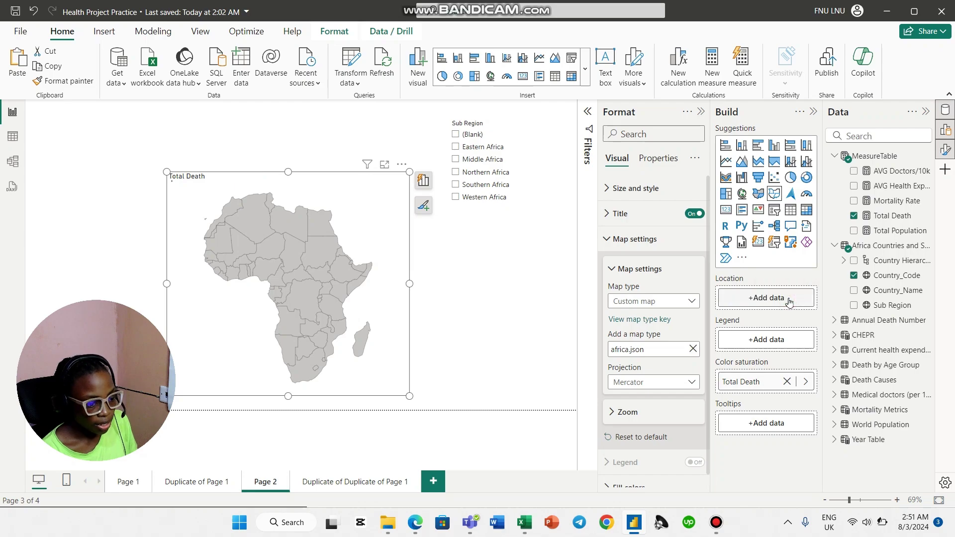
pyautogui.click(853, 291)
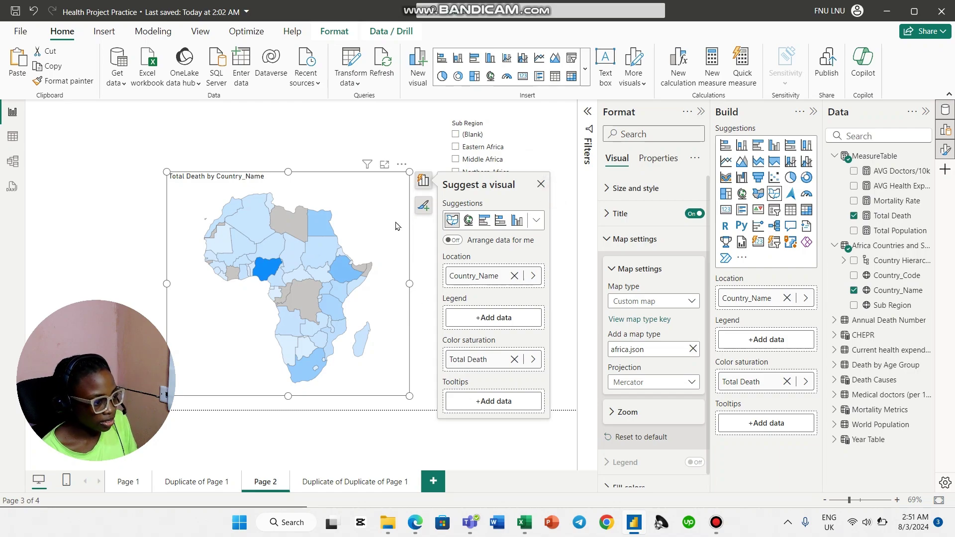
pyautogui.click(382, 240)
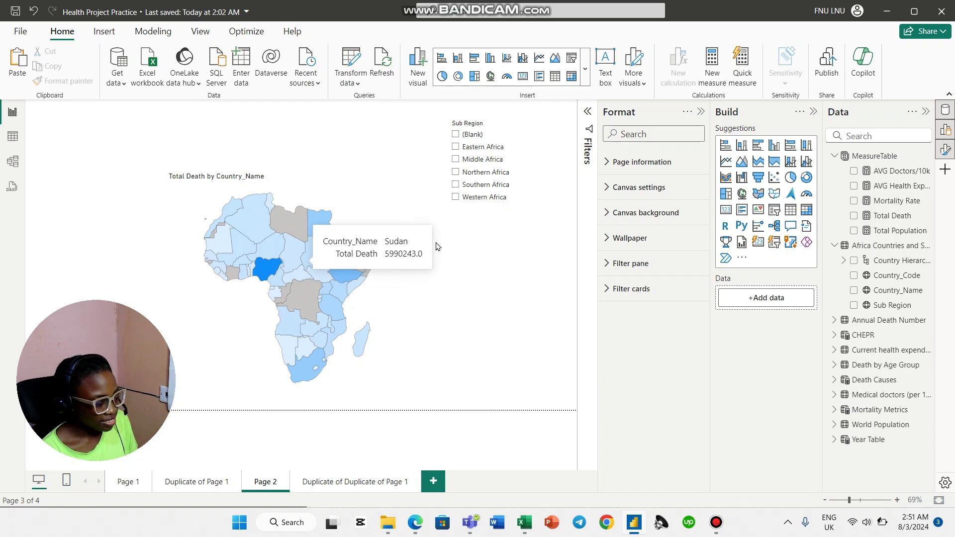
# Step: Test the Sub Region slicer across Western, Southern, Northern Africa, ending on Middle Africa
pyautogui.click(456, 198)
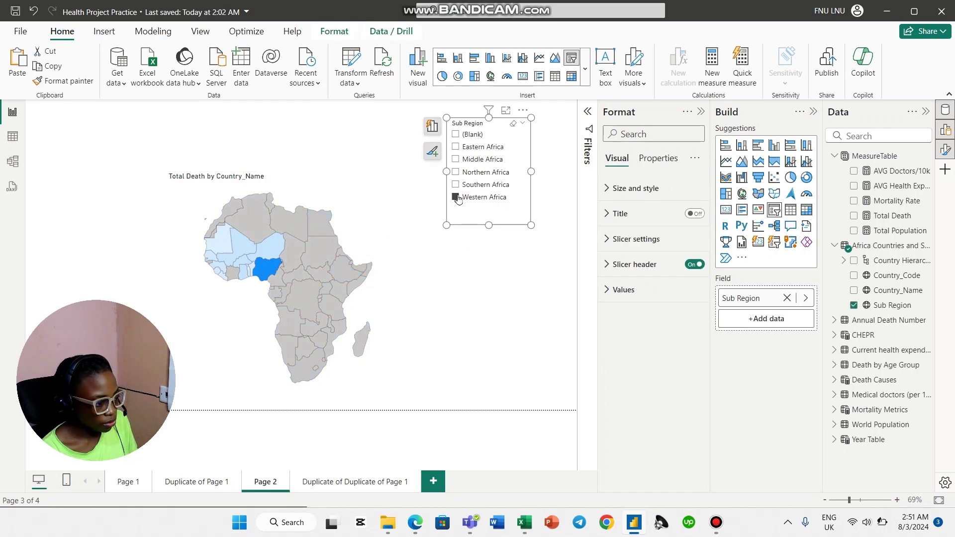
pyautogui.click(459, 185)
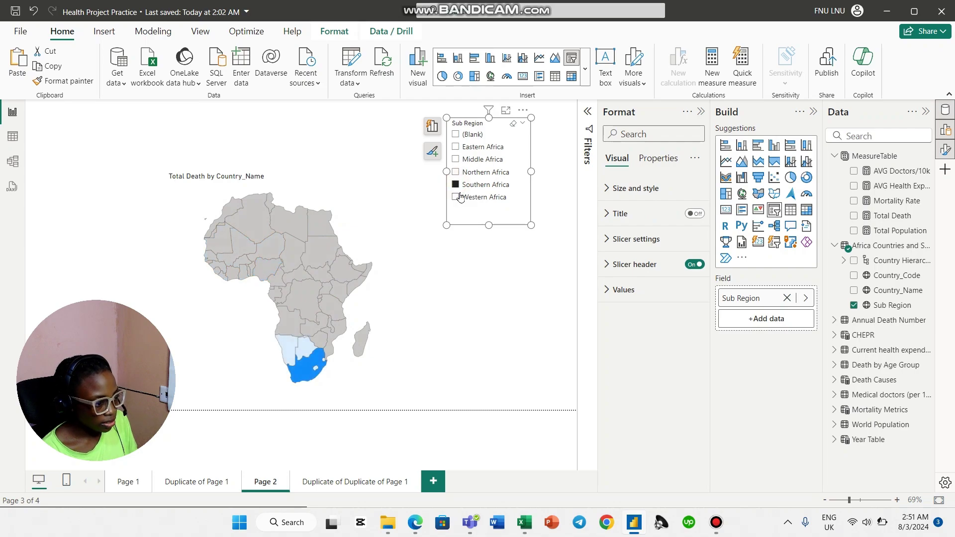
pyautogui.click(456, 160)
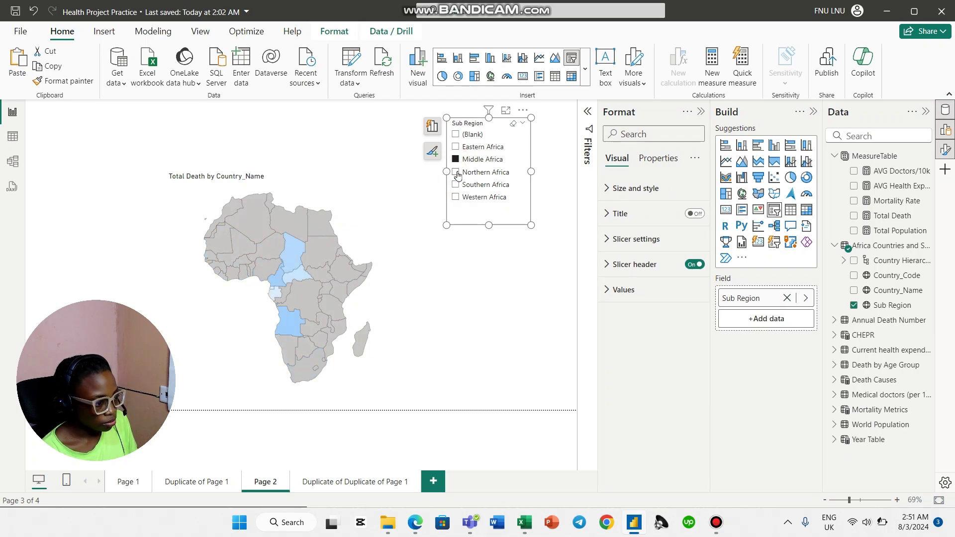
pyautogui.click(457, 173)
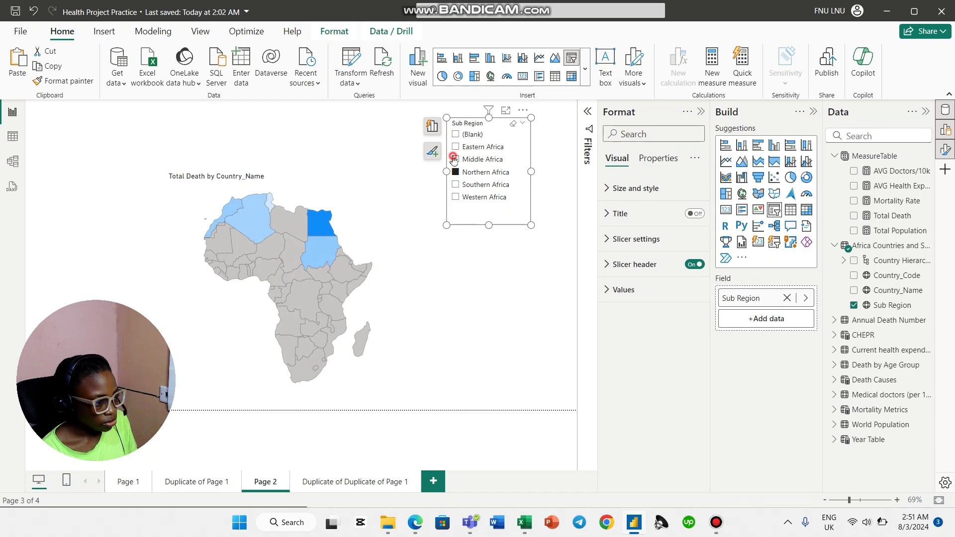
pyautogui.click(455, 159)
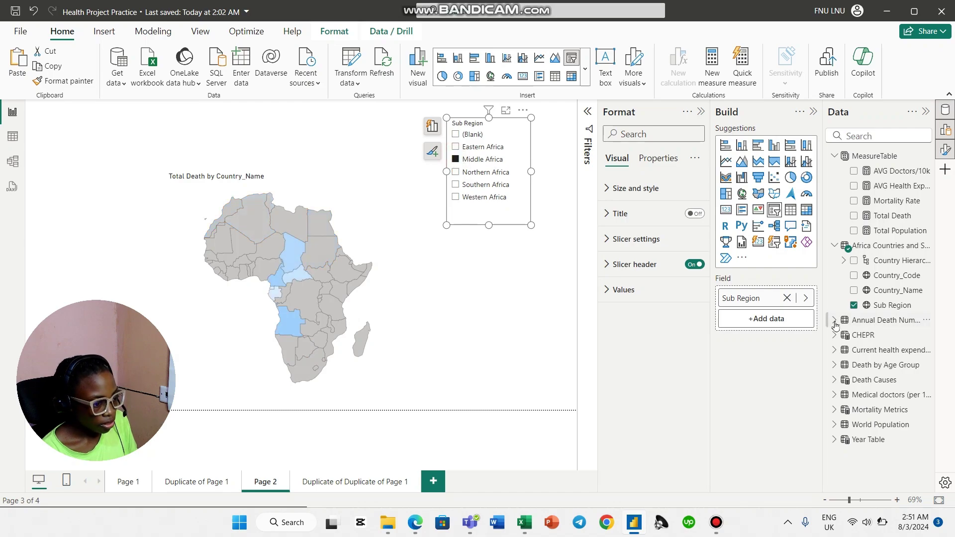
# Step: Turn on a three-colour gradient for the map's fill colours
pyautogui.click(395, 291)
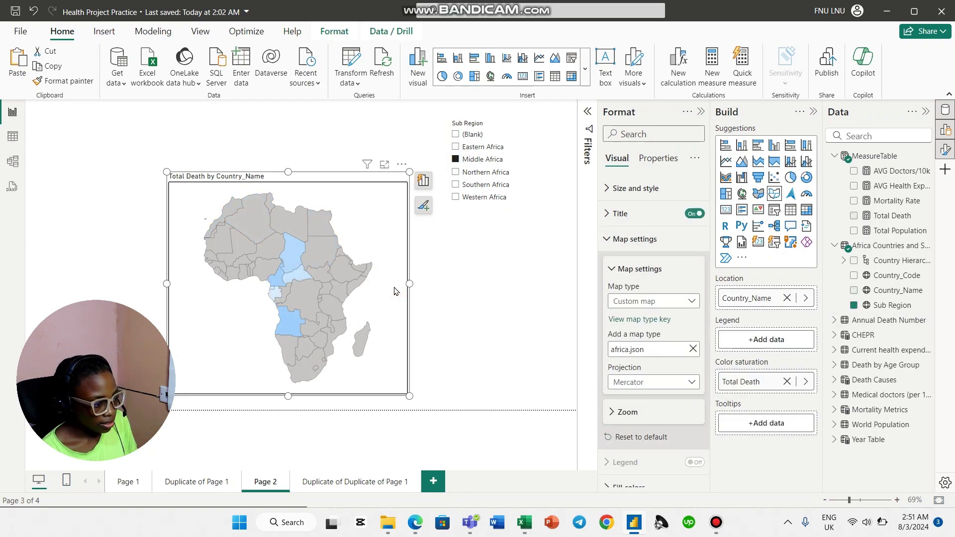
pyautogui.click(634, 239)
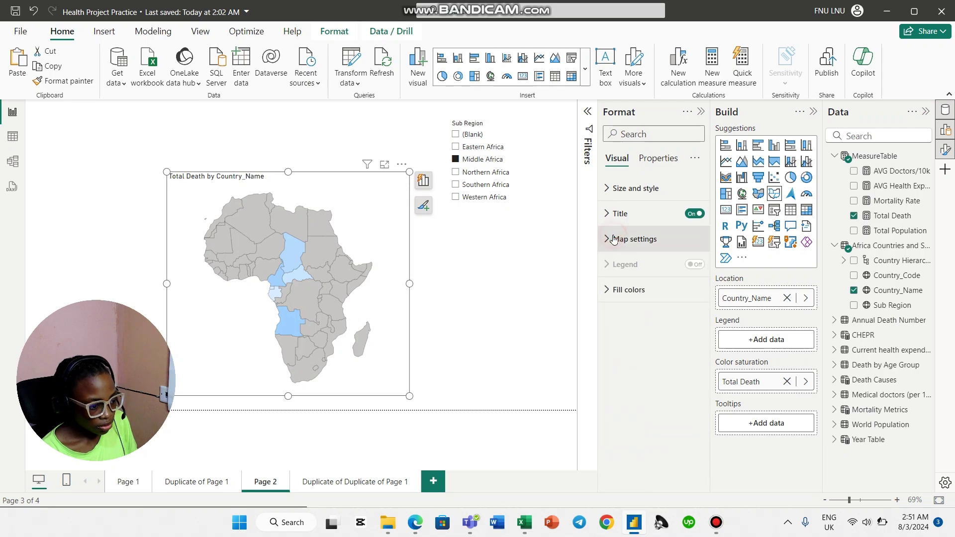
pyautogui.click(621, 283)
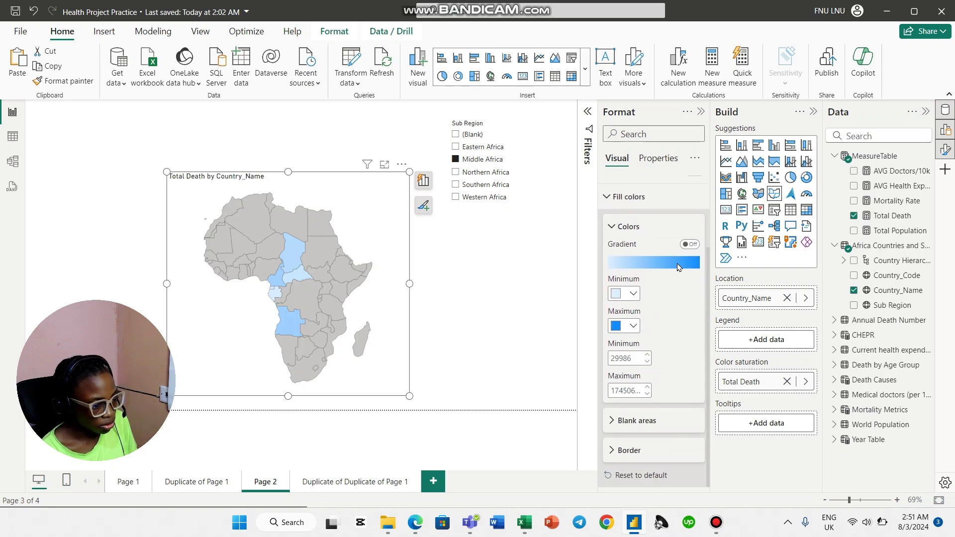
pyautogui.click(691, 245)
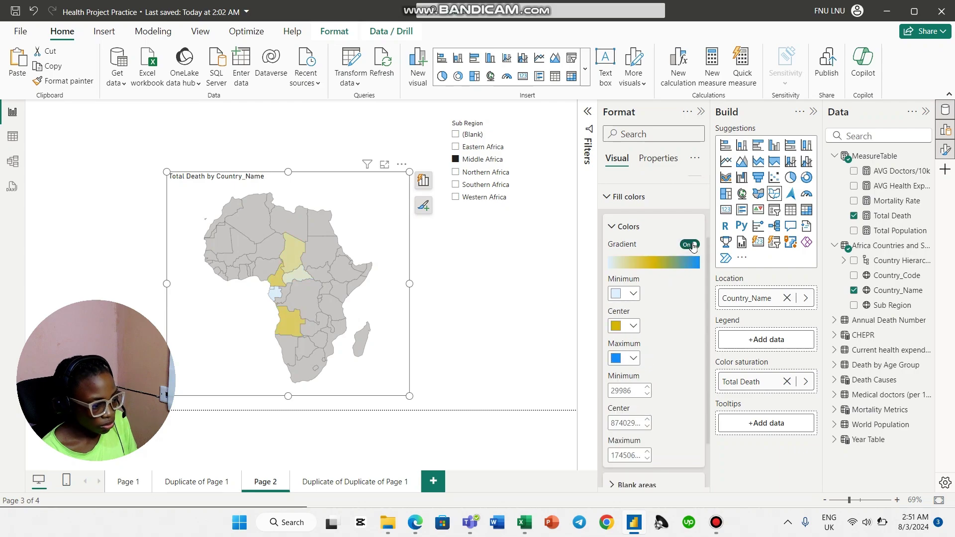
# Step: Switch off Show blank areas and filter the slicer to Western Africa
pyautogui.scroll(-3, 652, 323)
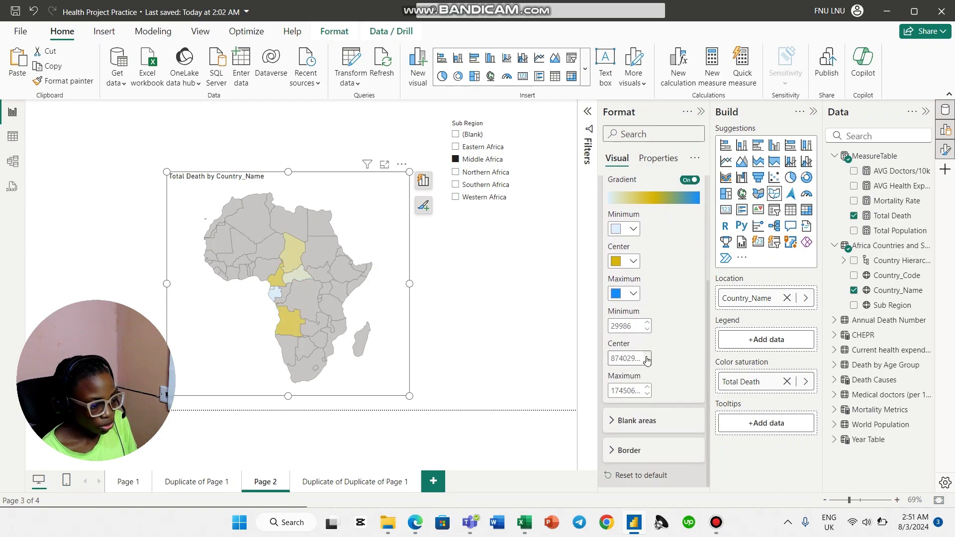
pyautogui.click(646, 422)
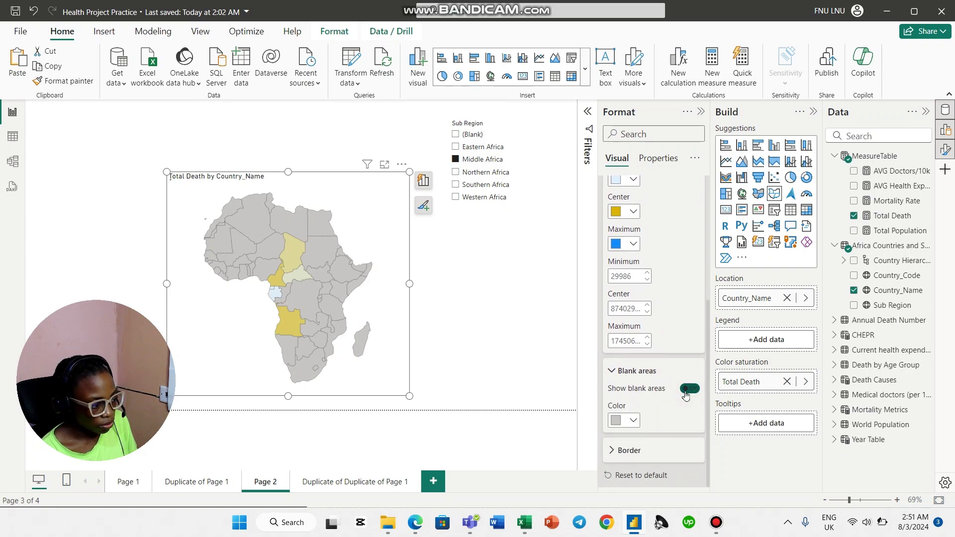
pyautogui.click(687, 392)
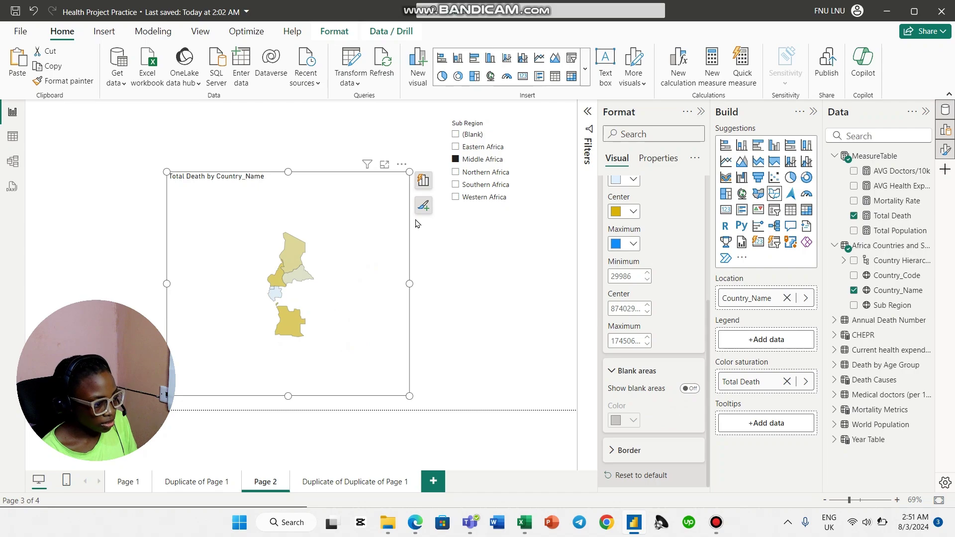
pyautogui.click(455, 198)
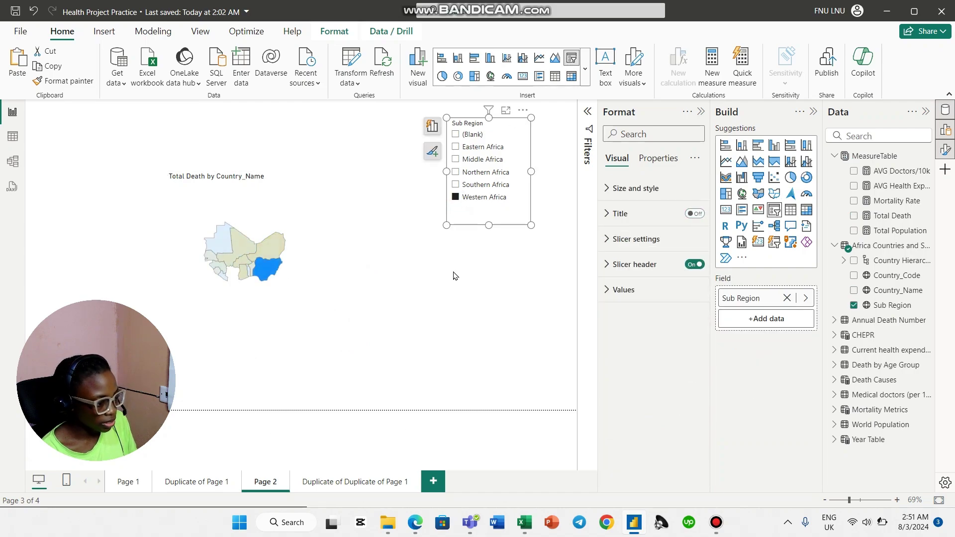
# Step: Select Southern Africa in the Sub Region slicer
pyautogui.click(456, 185)
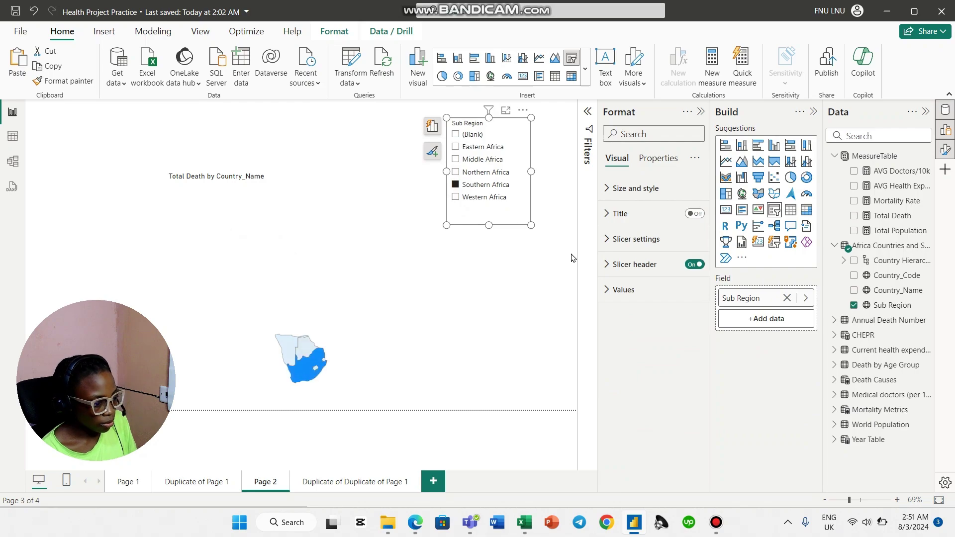